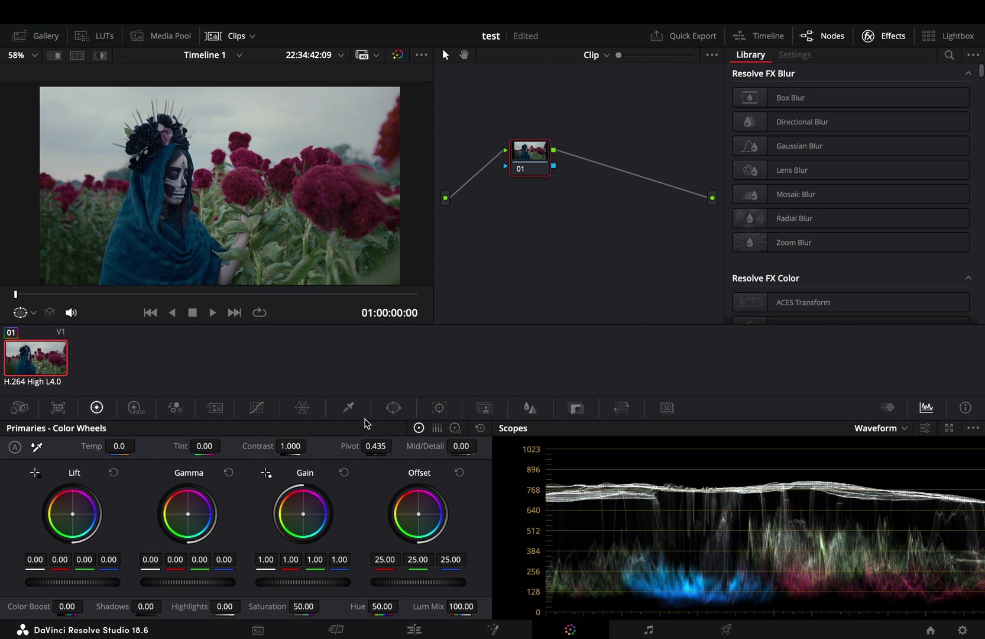
Draw a freeform curve mask with points along the hood and around the woman.
{"action": "left_click", "coordinate": [486, 374]}
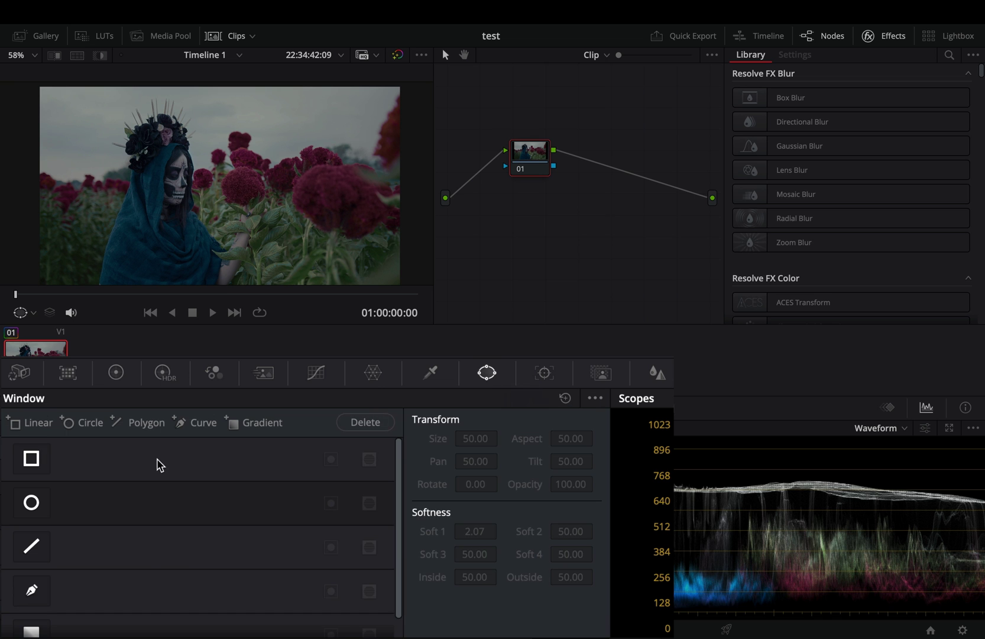
{"action": "left_click", "coordinate": [32, 590]}
{"action": "left_click", "coordinate": [148, 116]}
{"action": "left_click", "coordinate": [129, 161]}
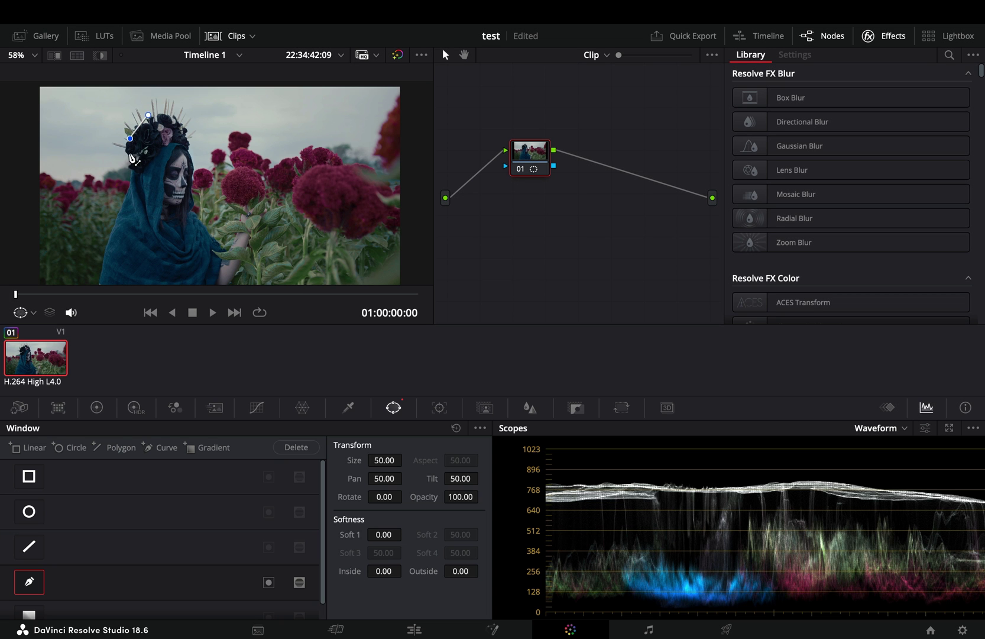
{"action": "left_click", "coordinate": [125, 199]}
{"action": "left_click", "coordinate": [106, 256]}
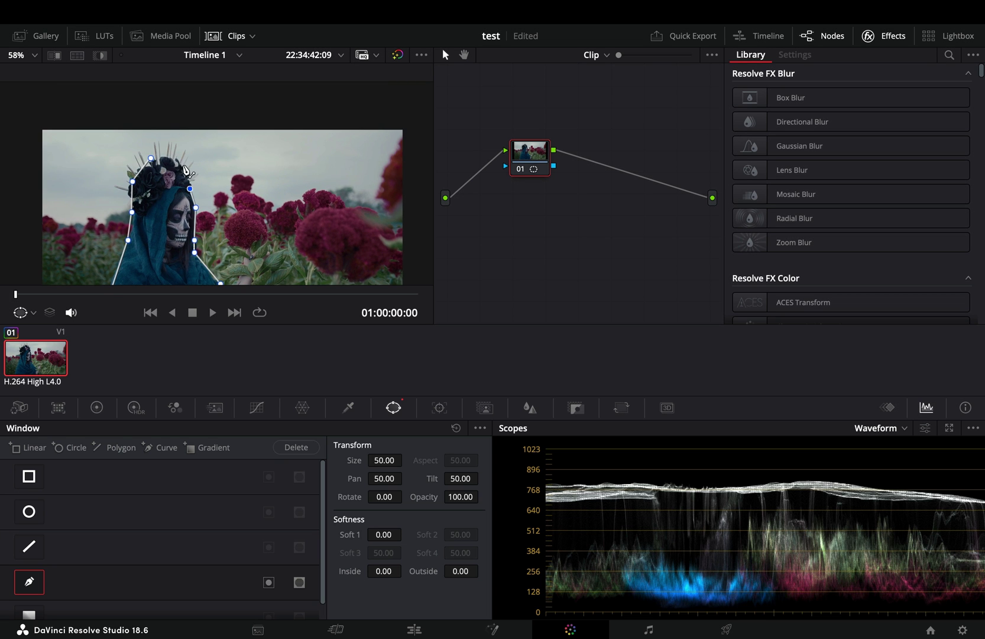
Raise Soft 1 and Inside softness, preview with Highlight, and invert the mask.
{"action": "left_click_drag", "start_coordinate": [476, 531], "coordinate": [501, 531]}
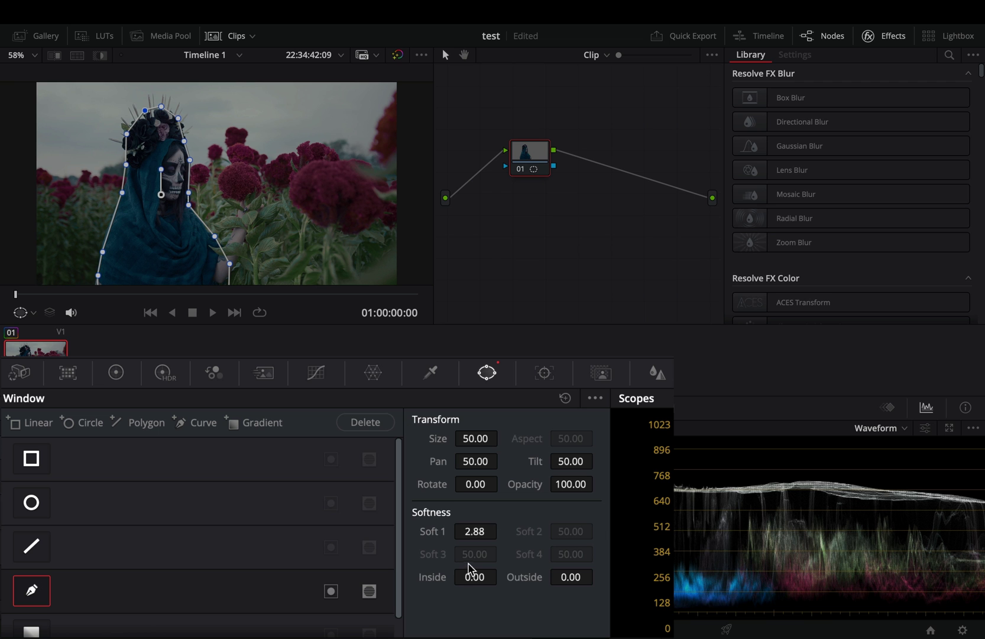
{"action": "left_click_drag", "start_coordinate": [471, 576], "coordinate": [502, 576]}
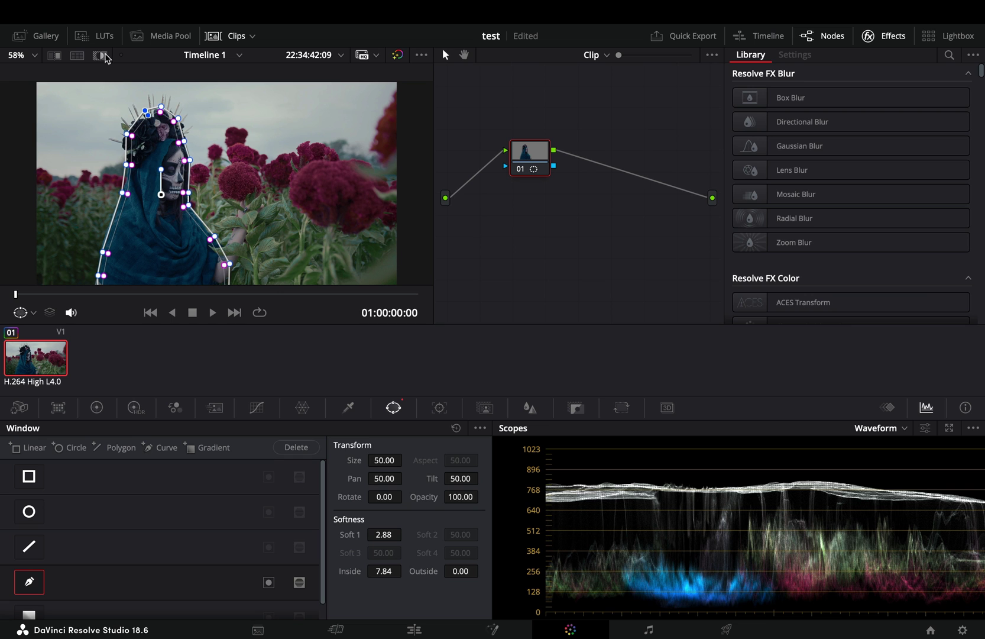
{"action": "left_click", "coordinate": [99, 56]}
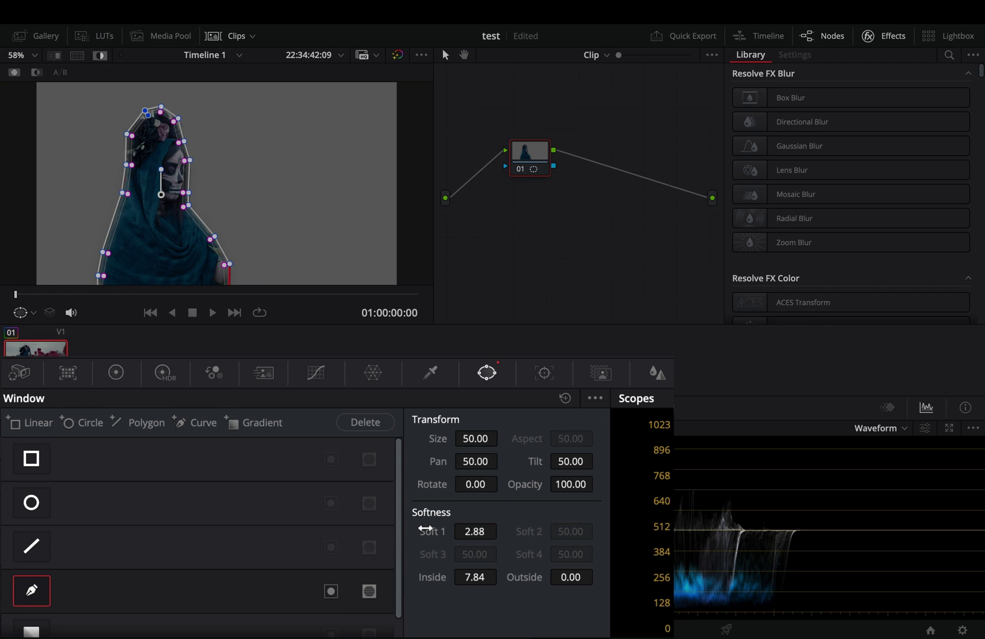
{"action": "left_click", "coordinate": [268, 581]}
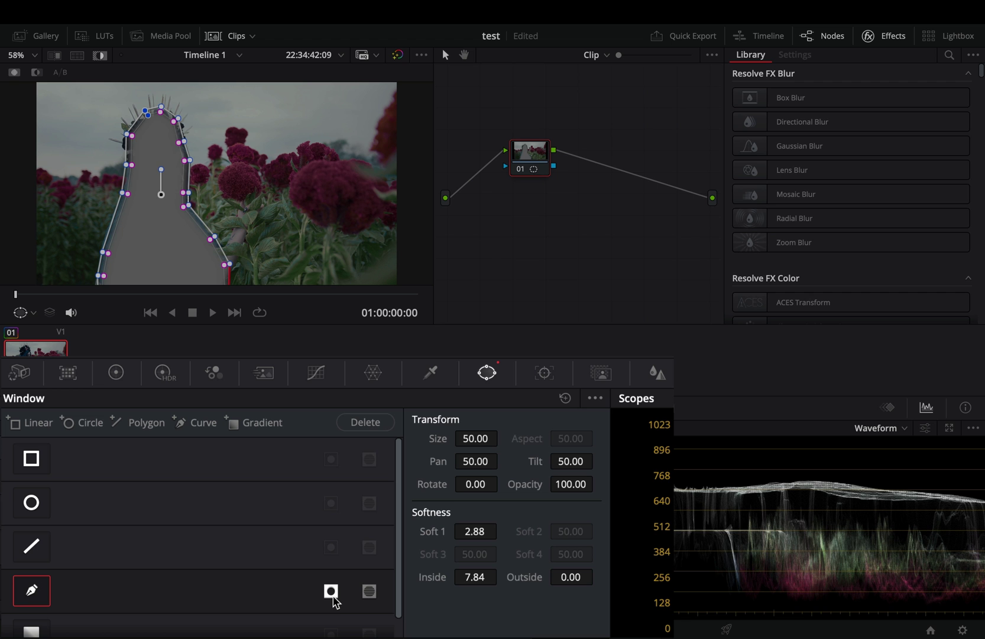
Track the curve window forward to the end of the clip with the Tracker.
{"action": "left_click", "coordinate": [546, 374]}
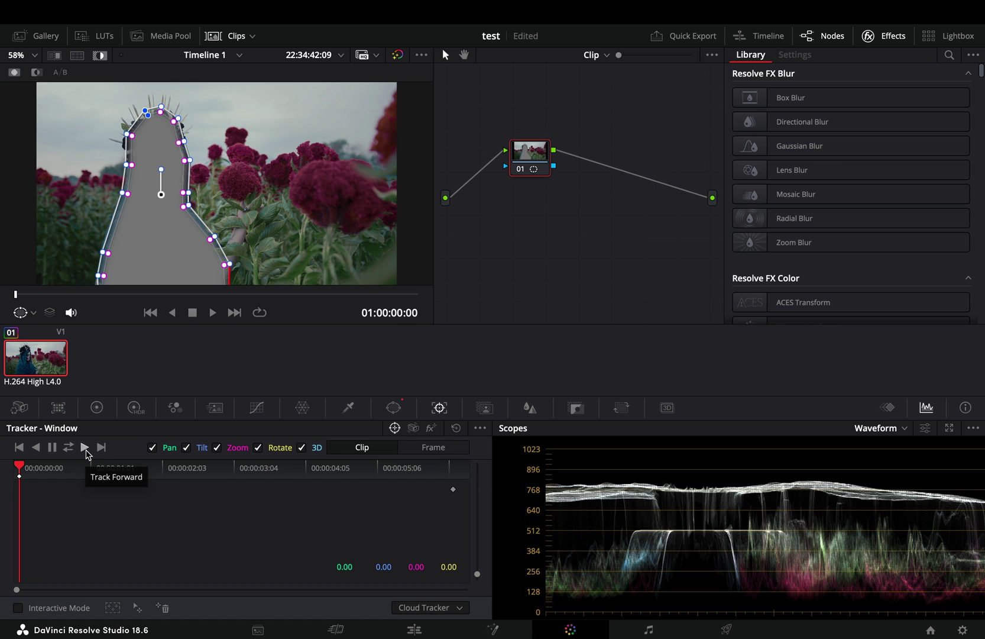
{"action": "left_click", "coordinate": [84, 448]}
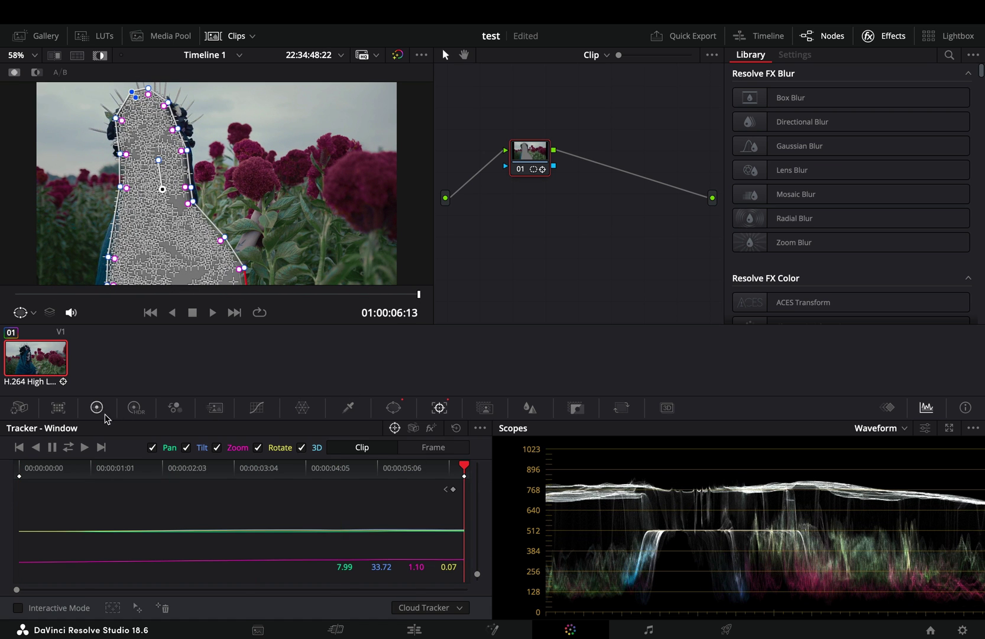
Turn off Highlight, then lower the Offset master and shift Offset balance toward teal.
{"action": "left_click", "coordinate": [98, 408]}
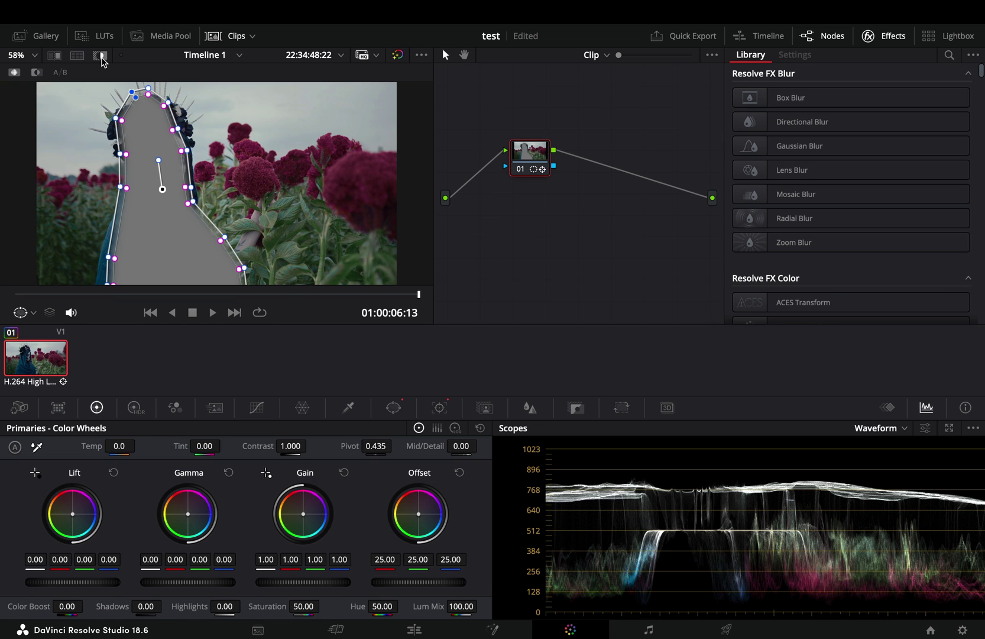
{"action": "left_click", "coordinate": [100, 56]}
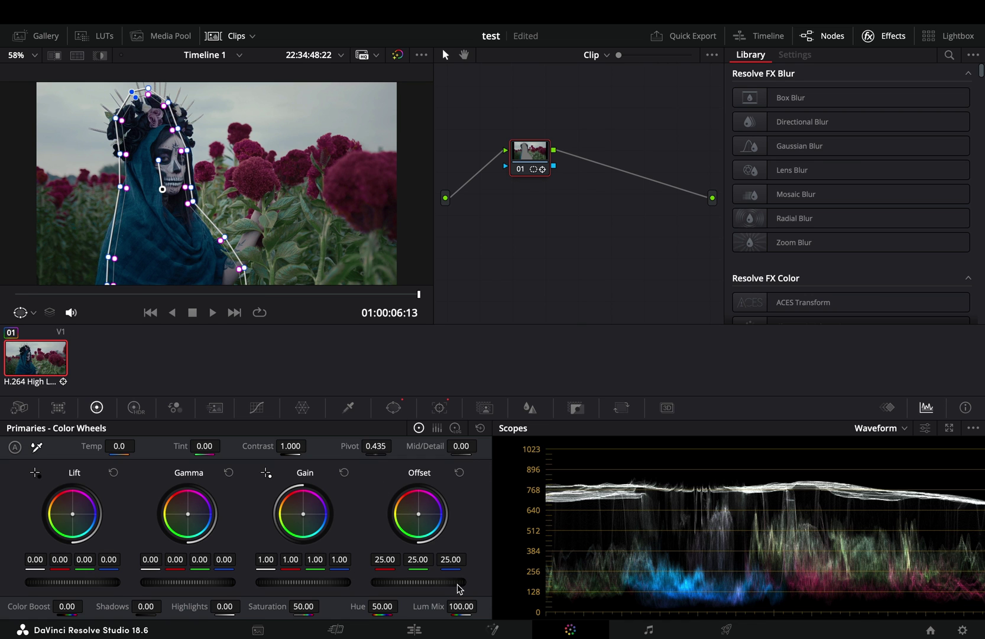
{"action": "left_click_drag", "start_coordinate": [459, 583], "coordinate": [416, 583]}
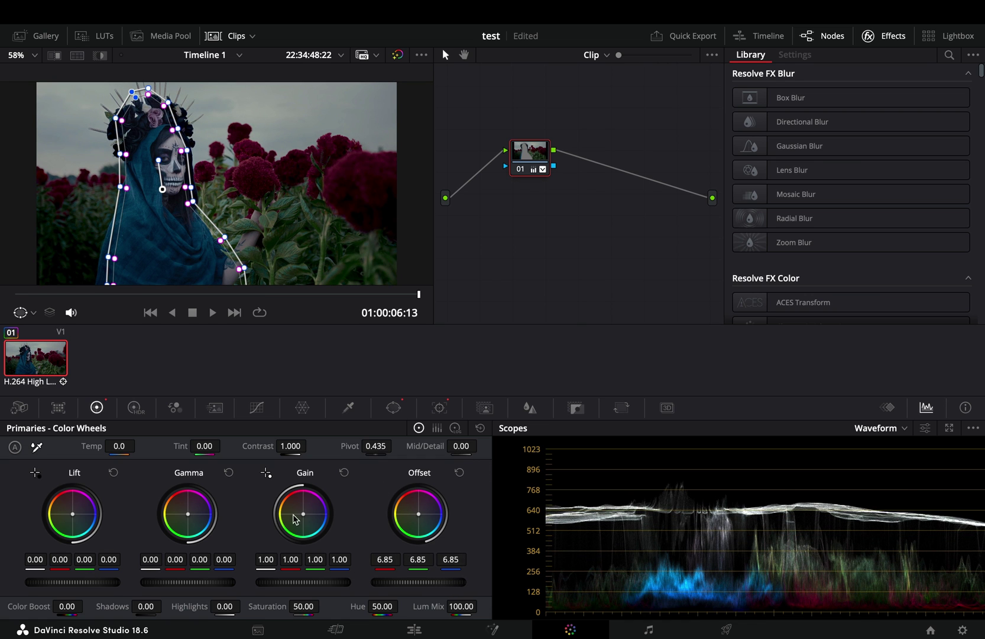
{"action": "left_click_drag", "start_coordinate": [420, 529], "coordinate": [421, 519]}
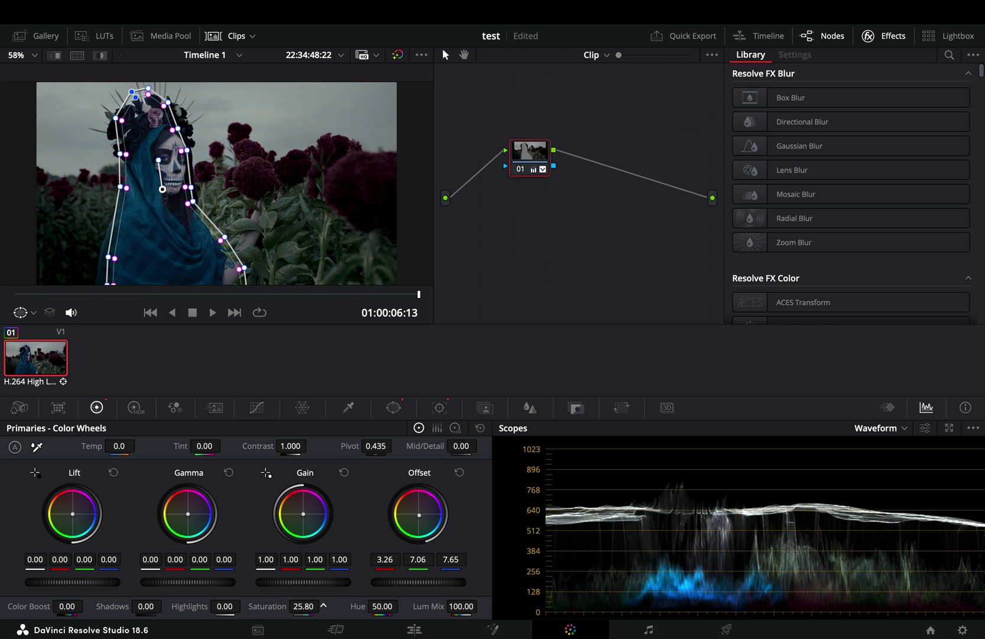
{"action": "left_click_drag", "start_coordinate": [419, 582], "coordinate": [460, 582]}
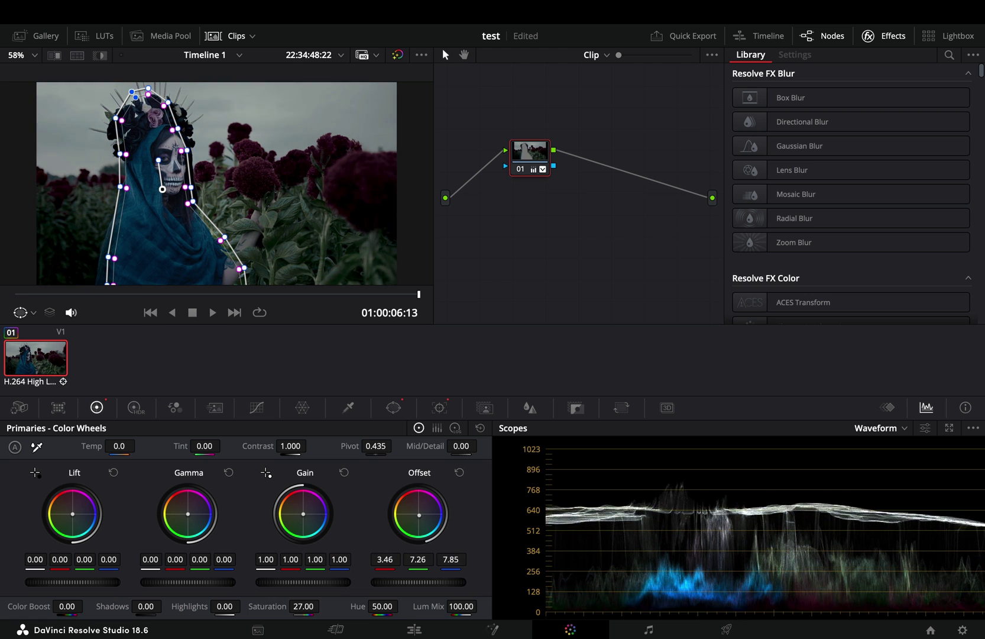